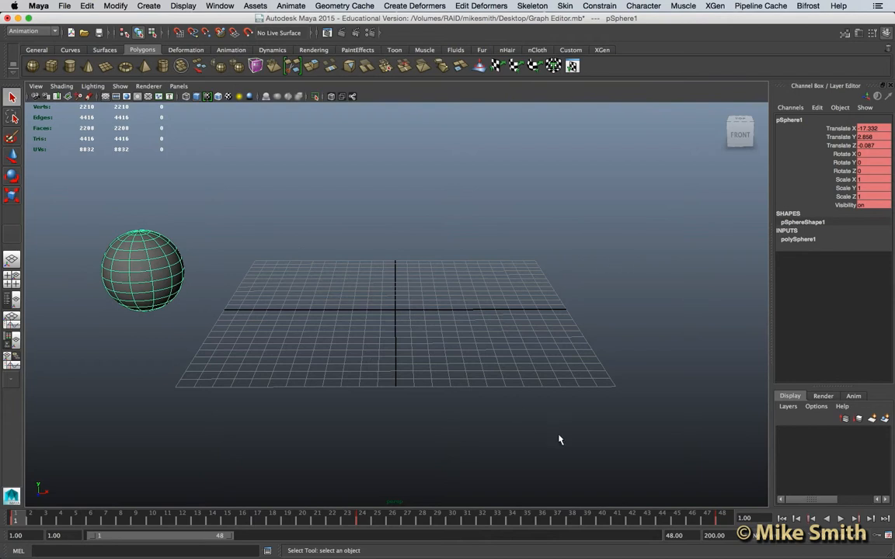
Play the sphere's animation in the viewport, stop it and return to the start of the playback range.
{"action": "left_click", "coordinate": [842, 519]}
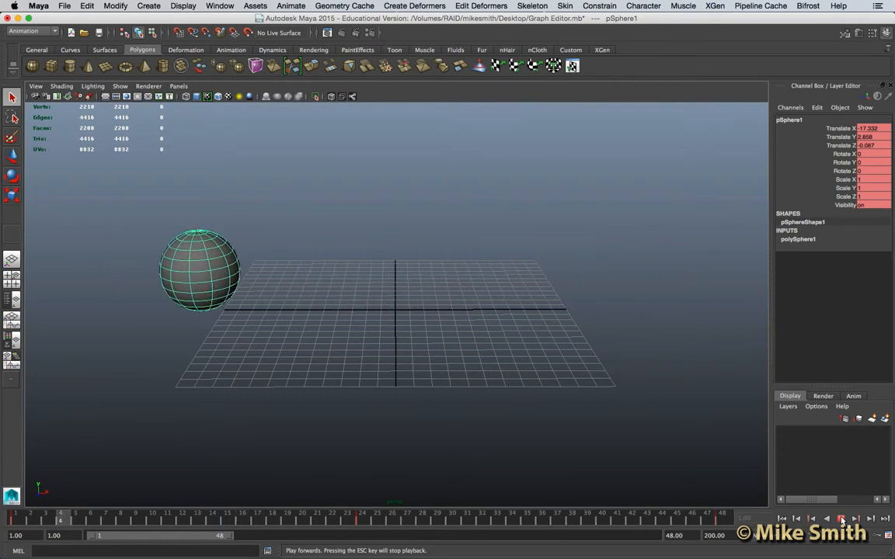
{"action": "left_click", "coordinate": [841, 519]}
{"action": "left_click", "coordinate": [782, 519]}
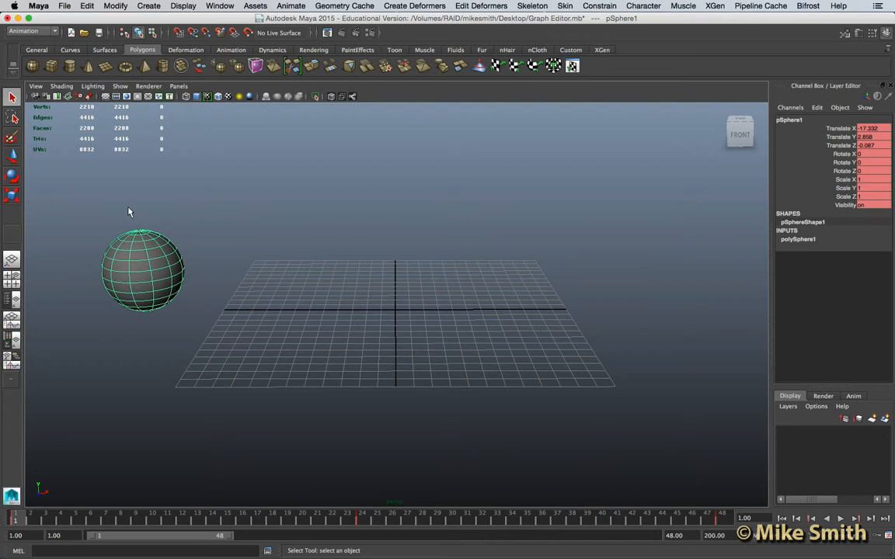
Set the menu set to Animation and open the Graph Editor for the selected sphere.
{"action": "left_click", "coordinate": [47, 32]}
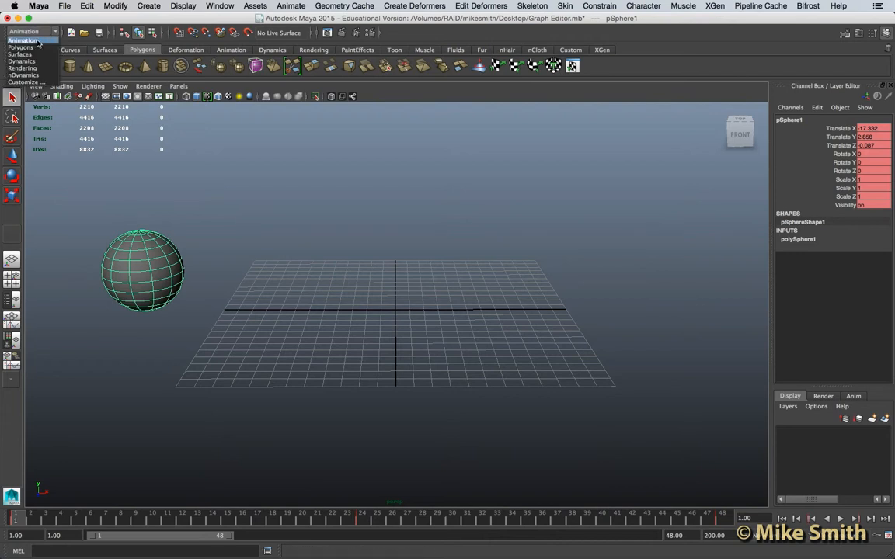
{"action": "left_click", "coordinate": [37, 41]}
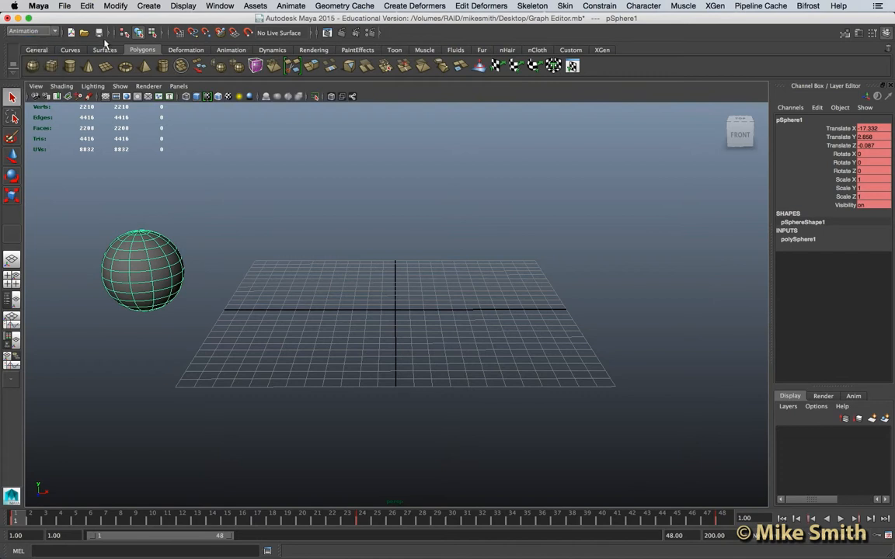
{"action": "left_click", "coordinate": [208, 5]}
{"action": "mouse_move", "coordinate": [260, 44]}
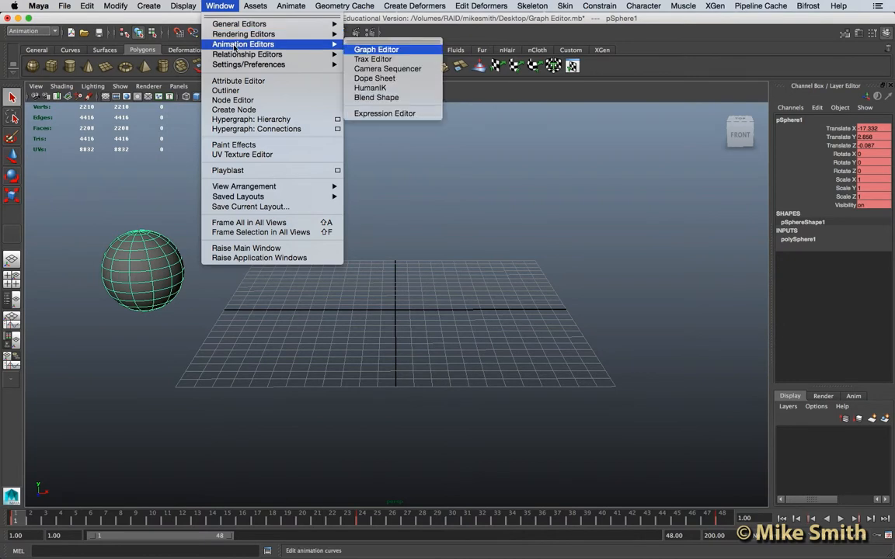
{"action": "left_click", "coordinate": [375, 50]}
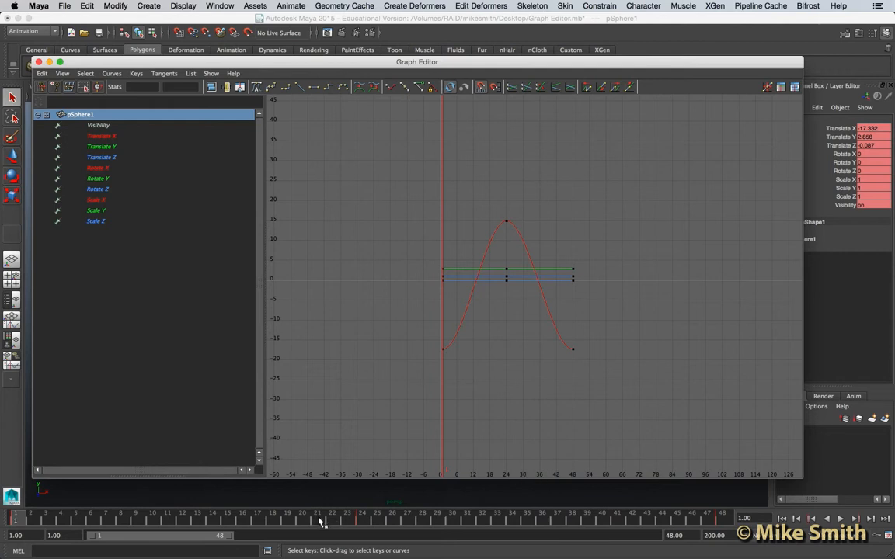
Examine the sphere's keys and animation curves in the Graph Editor and compare them with the timeline and viewport.
{"action": "left_click_drag", "start_coordinate": [105, 521], "coordinate": [12, 521]}
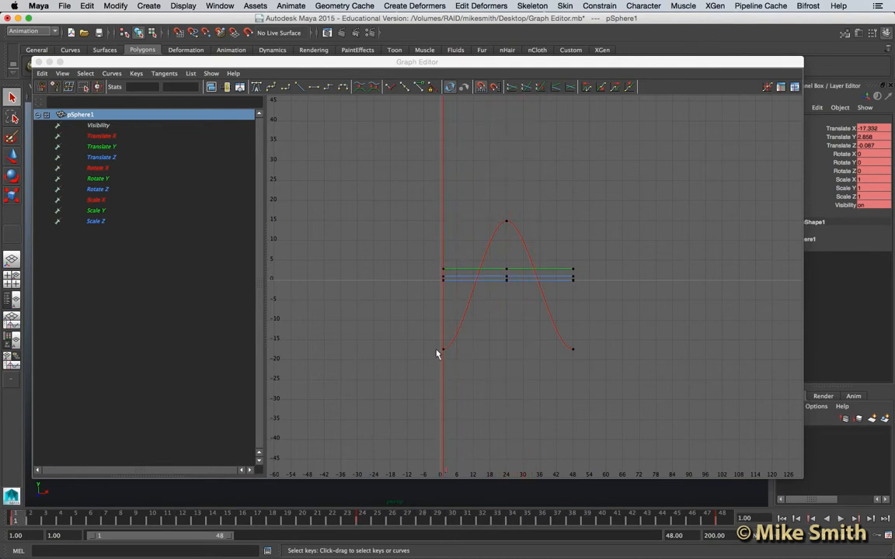
{"action": "mouse_move", "coordinate": [18, 519]}
{"action": "left_mouse_down"}
{"action": "mouse_move", "coordinate": [476, 506]}
{"action": "mouse_move", "coordinate": [18, 520]}
{"action": "left_mouse_up"}
{"action": "left_click_drag", "start_coordinate": [95, 61], "coordinate": [867, 49]}
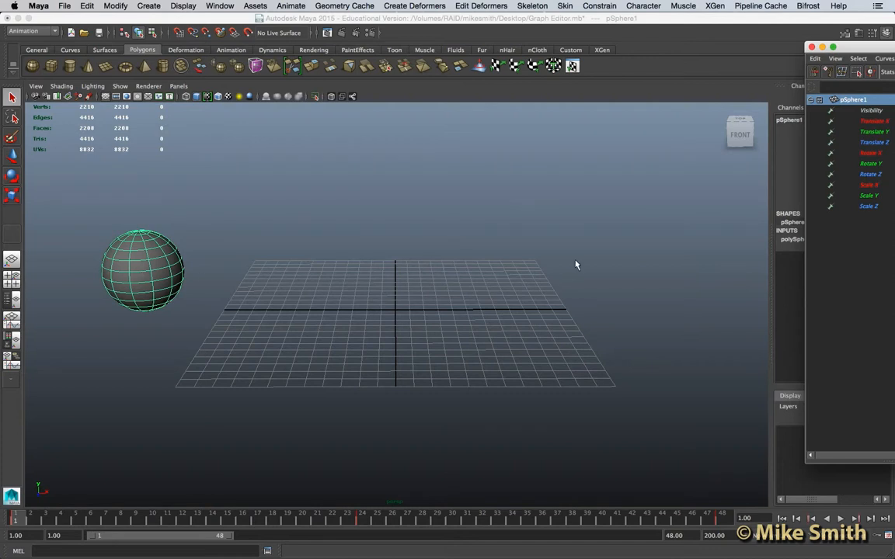
{"action": "left_click_drag", "start_coordinate": [874, 48], "coordinate": [105, 88]}
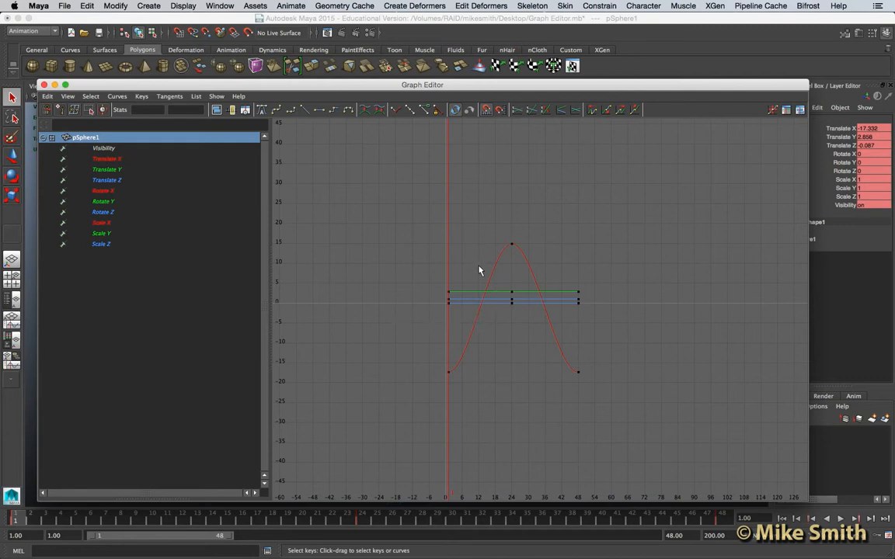
{"action": "scroll", "coordinate": [491, 303], "scroll_direction": "up", "scroll_amount": 2}
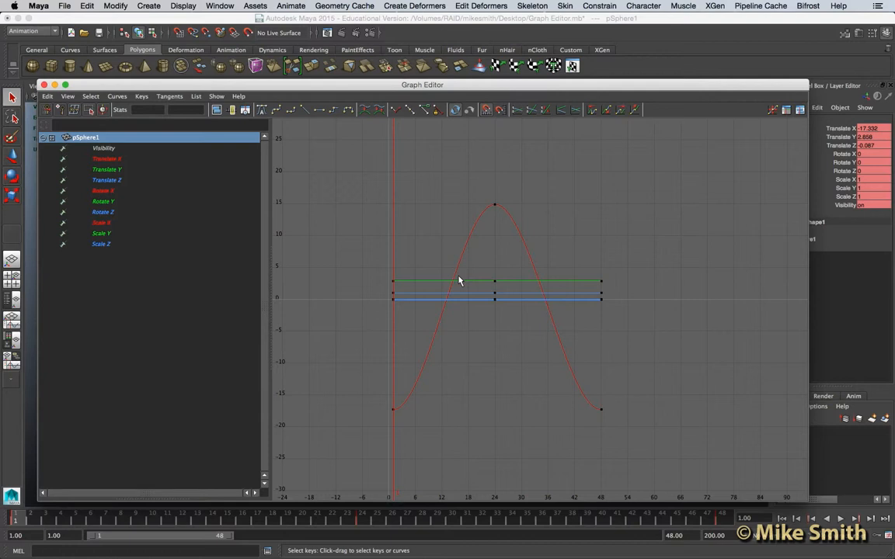
{"action": "scroll", "coordinate": [467, 300], "scroll_direction": "down", "scroll_amount": 4}
{"action": "scroll", "coordinate": [487, 310], "scroll_direction": "up", "scroll_amount": 4}
{"action": "mouse_move", "coordinate": [482, 287]}
{"action": "middle_mouse_down", "text": "alt"}
{"action": "mouse_move", "coordinate": [510, 278]}
{"action": "mouse_move", "coordinate": [494, 286]}
{"action": "mouse_move", "coordinate": [482, 268]}
{"action": "mouse_move", "coordinate": [425, 272]}
{"action": "mouse_move", "coordinate": [433, 292]}
{"action": "mouse_move", "coordinate": [422, 273]}
{"action": "mouse_move", "coordinate": [485, 268]}
{"action": "middle_mouse_up", "text": "alt"}
{"action": "scroll", "coordinate": [435, 292], "scroll_direction": "up", "scroll_amount": 4}
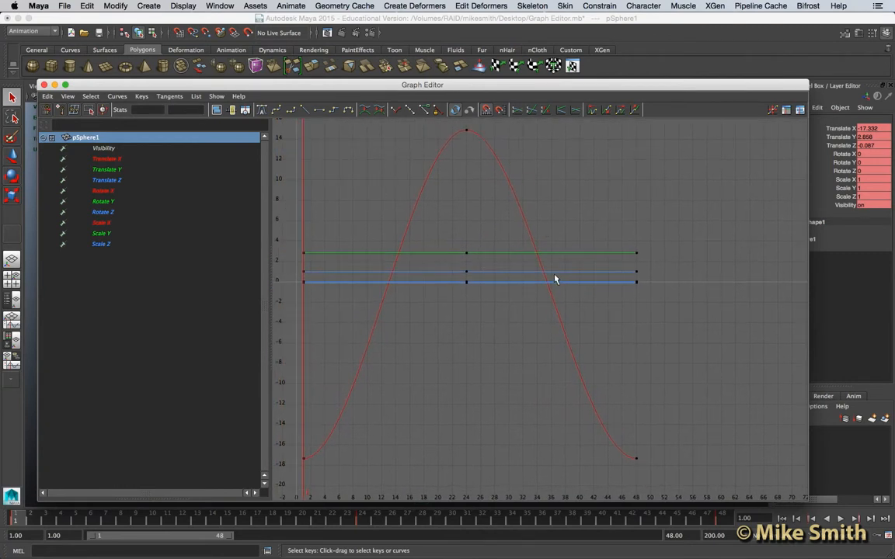
{"action": "left_click_drag", "start_coordinate": [467, 91], "coordinate": [466, 77]}
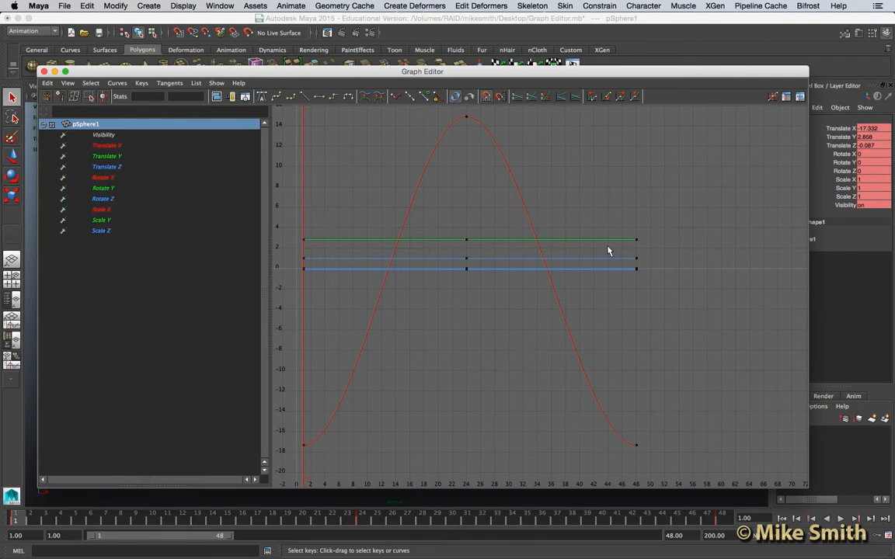
{"action": "left_click_drag", "start_coordinate": [635, 254], "coordinate": [305, 245]}
Deselect and reselect the sphere beside the Graph Editor, and isolate its Translate X curve.
{"action": "left_click", "coordinate": [112, 148]}
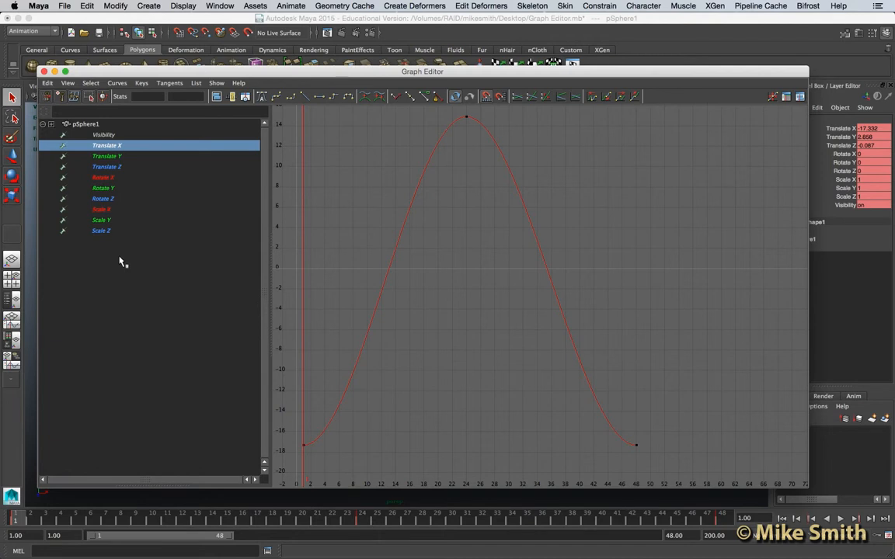
{"action": "left_click_drag", "start_coordinate": [91, 72], "coordinate": [312, 72]}
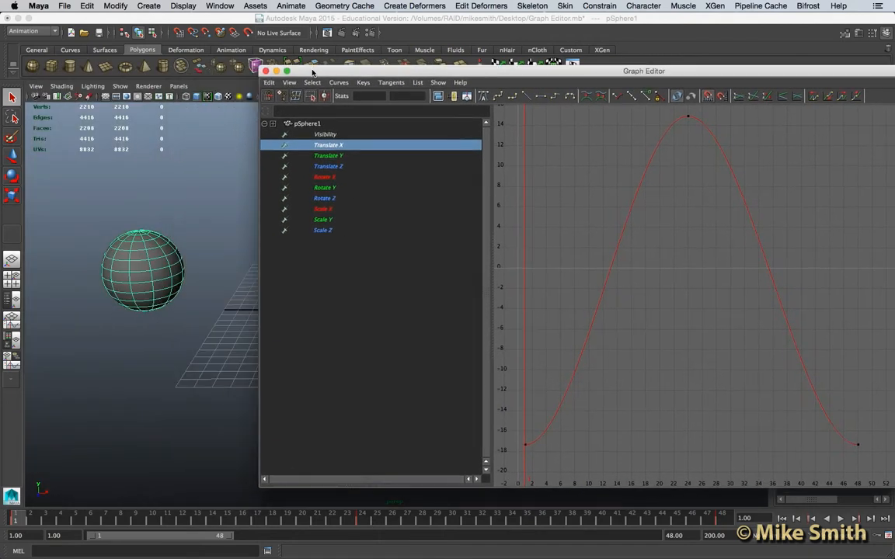
{"action": "left_click", "coordinate": [156, 187]}
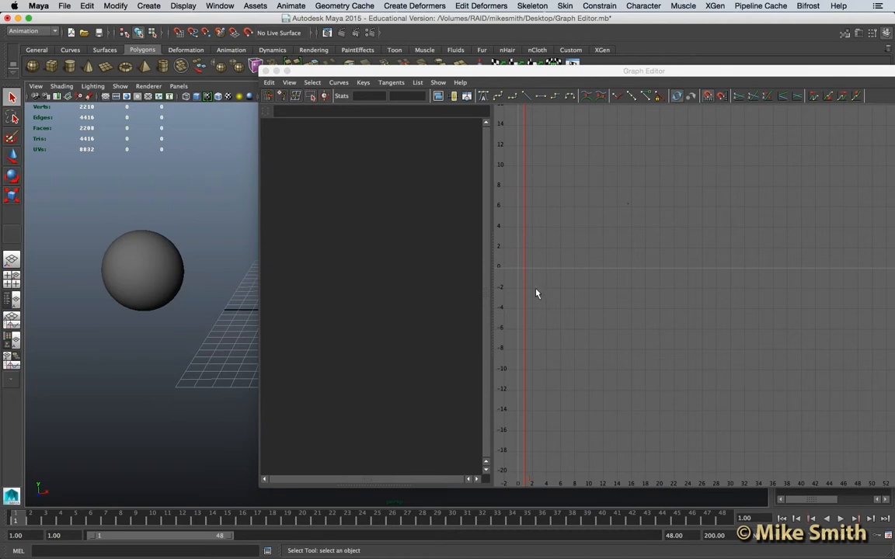
{"action": "left_click", "coordinate": [150, 261]}
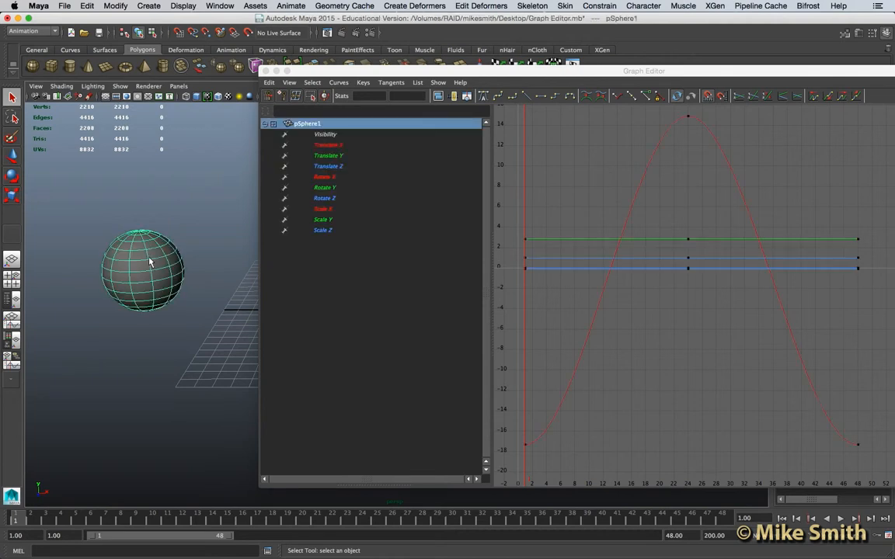
{"action": "left_click", "coordinate": [335, 147]}
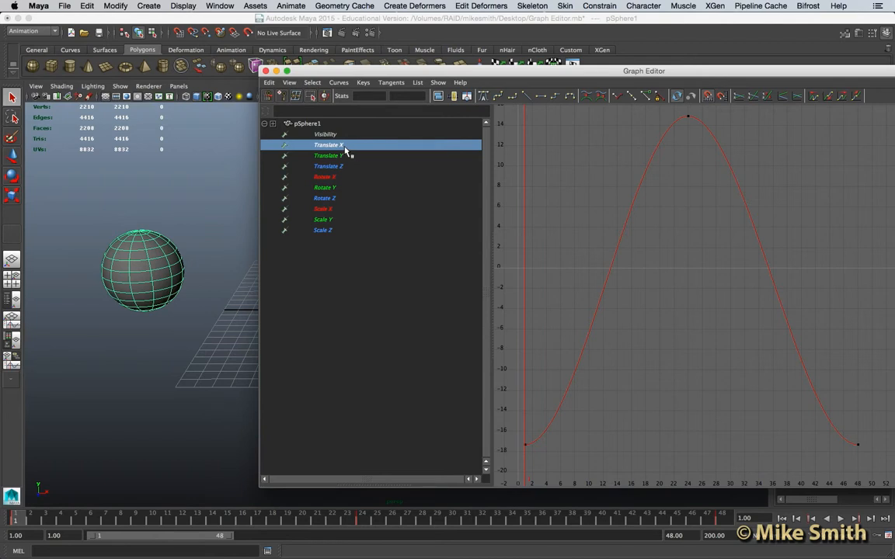
{"action": "left_click_drag", "start_coordinate": [481, 72], "coordinate": [243, 49]}
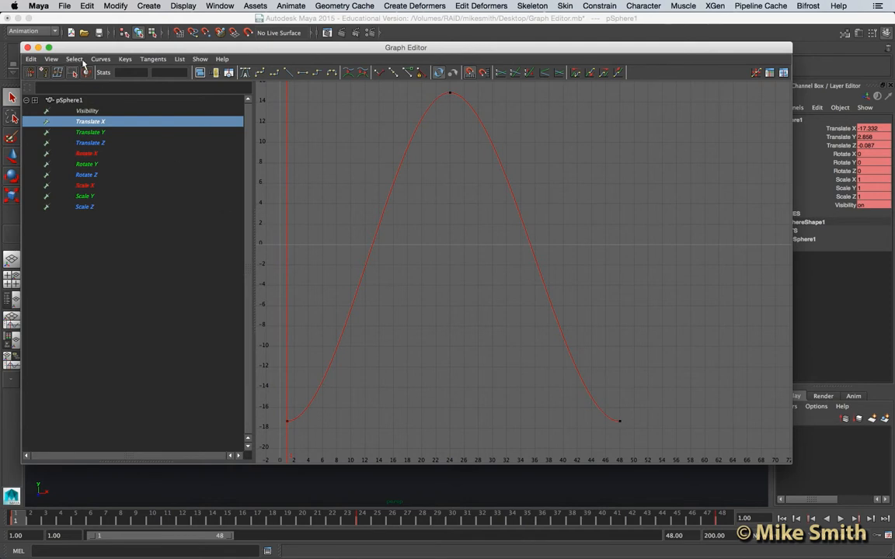
Uncover the viewport, play the sphere's animation with smooth easing and return to frame 1.
{"action": "left_click_drag", "start_coordinate": [85, 48], "coordinate": [807, 81]}
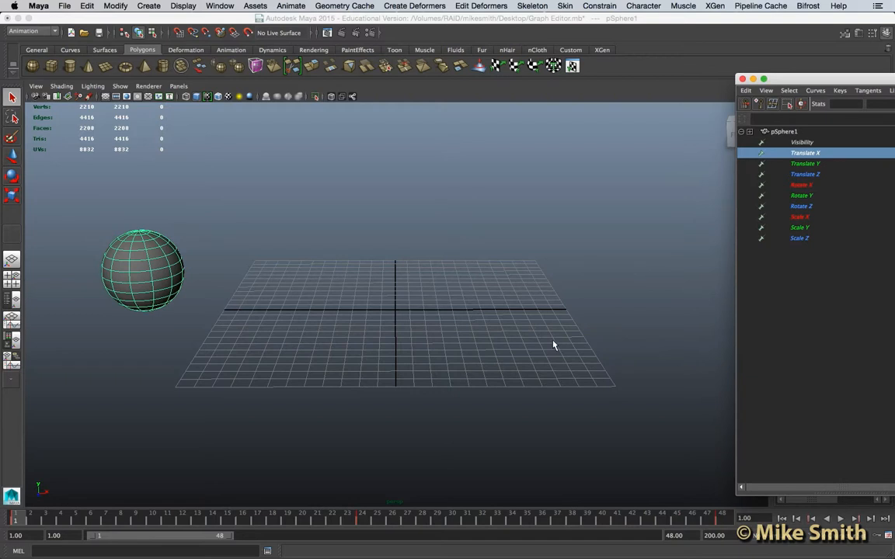
{"action": "left_click", "coordinate": [840, 518]}
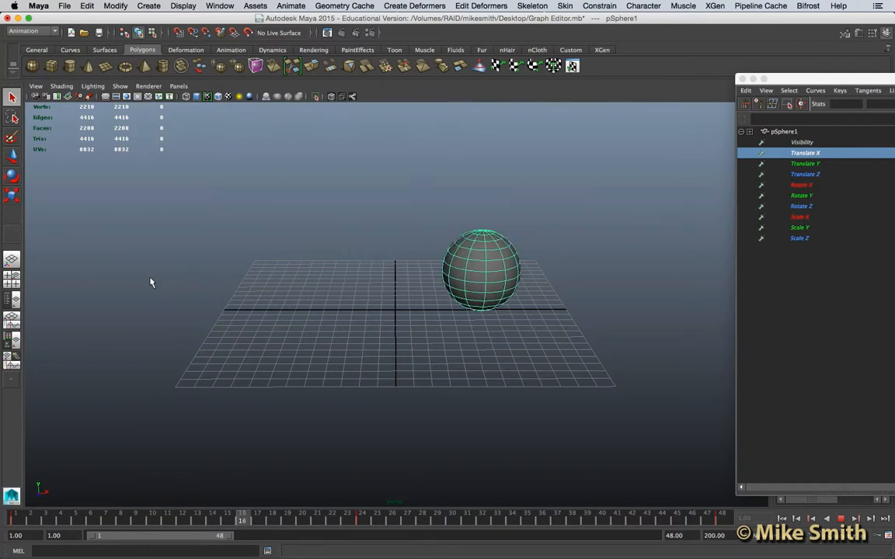
{"action": "left_click", "coordinate": [847, 524]}
{"action": "key", "text": "alt+shift+v"}
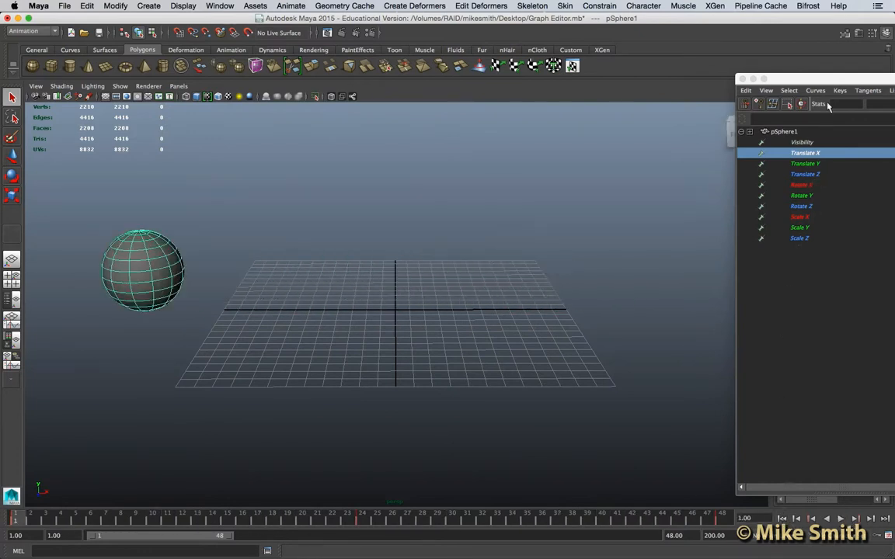
Set linear tangents on the Translate X key at frame 24 in the Graph Editor.
{"action": "left_click_drag", "start_coordinate": [823, 78], "coordinate": [135, 79]}
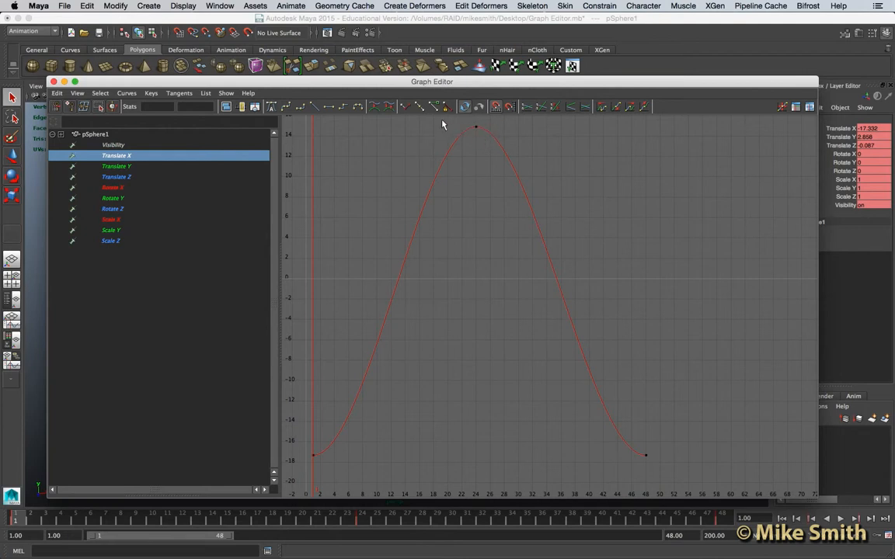
{"action": "left_click", "coordinate": [475, 127]}
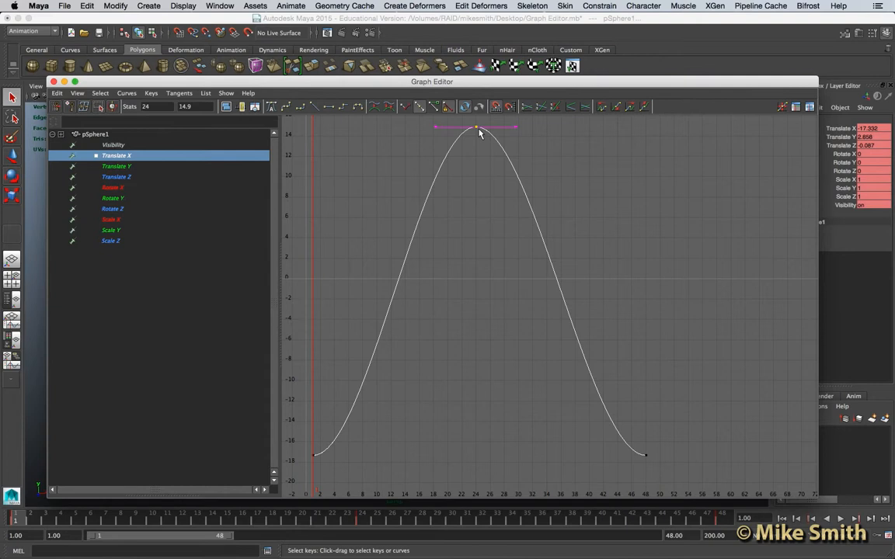
{"action": "left_click", "coordinate": [316, 107]}
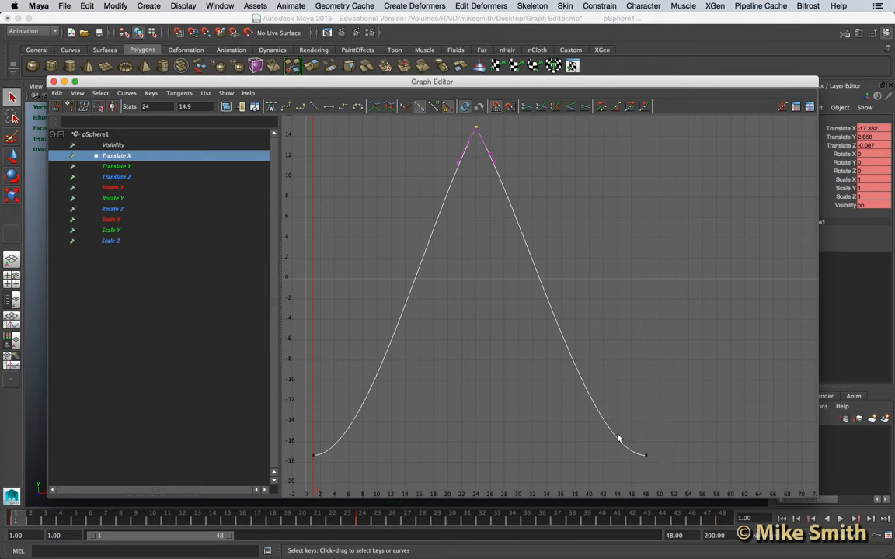
Inspect the tangents of the Translate X keys at frames 48 and 1, and play the animation before returning to frame 1.
{"action": "left_click_drag", "start_coordinate": [678, 476], "coordinate": [679, 475]}
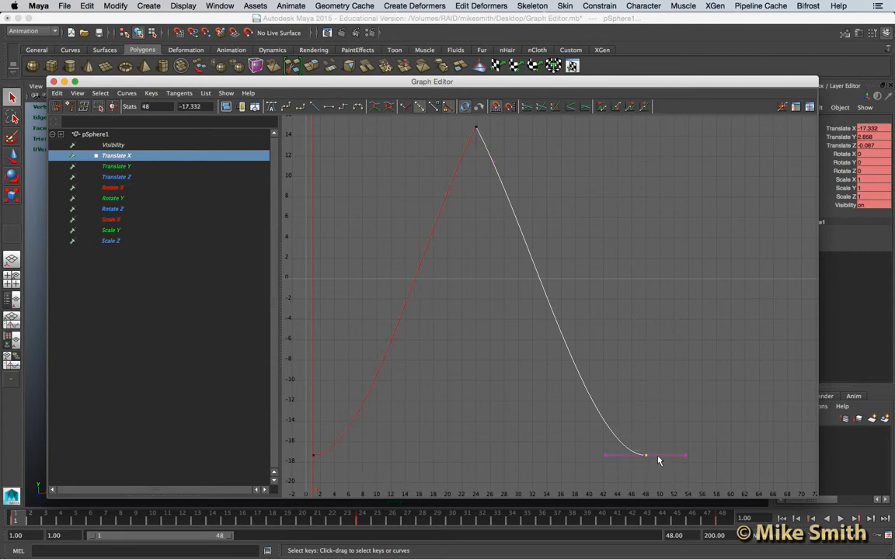
{"action": "left_click_drag", "start_coordinate": [343, 472], "coordinate": [342, 472]}
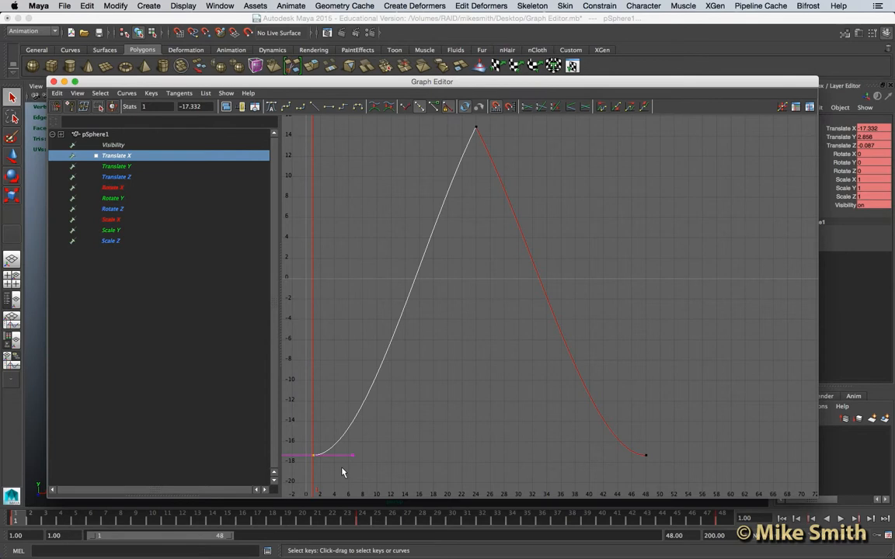
{"action": "left_click_drag", "start_coordinate": [97, 83], "coordinate": [809, 80]}
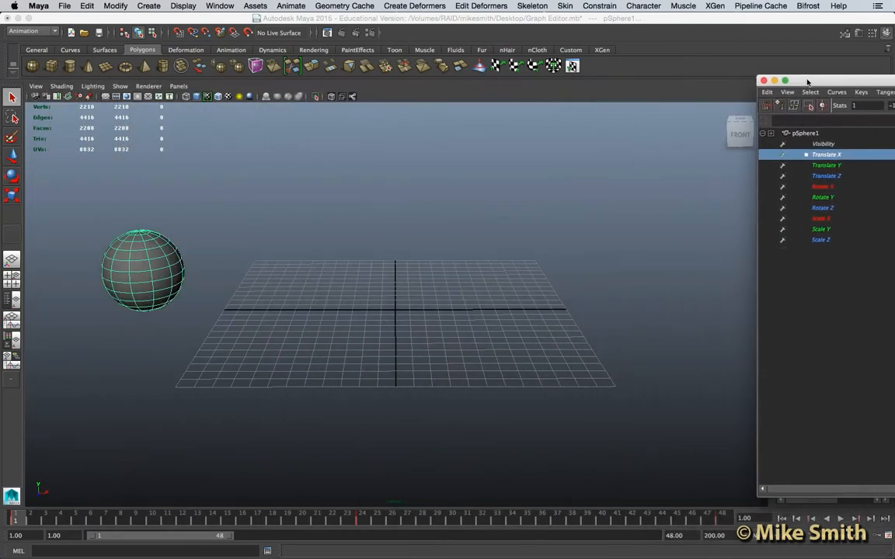
{"action": "left_click", "coordinate": [840, 519]}
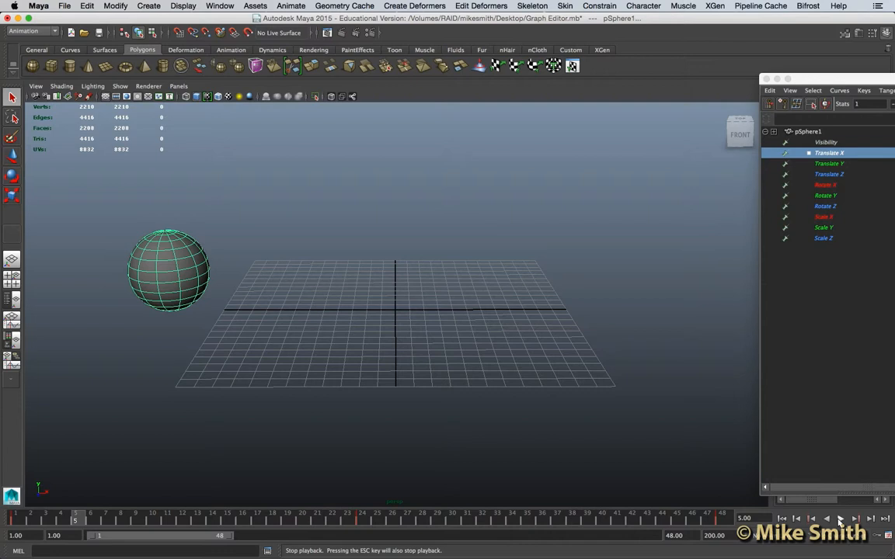
{"action": "left_click", "coordinate": [840, 519]}
{"action": "left_click", "coordinate": [782, 519]}
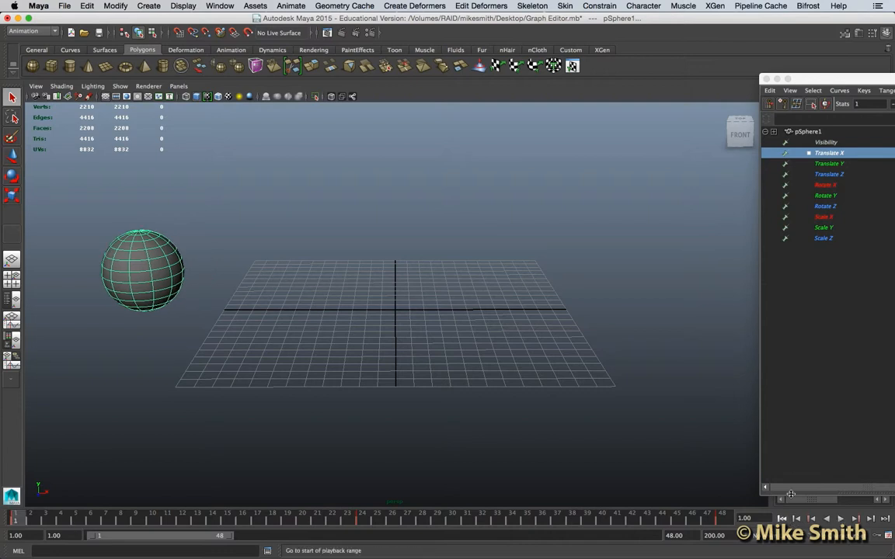
Set linear tangents on the Translate X keys at frames 1 and 48 together.
{"action": "left_click_drag", "start_coordinate": [843, 80], "coordinate": [153, 57]}
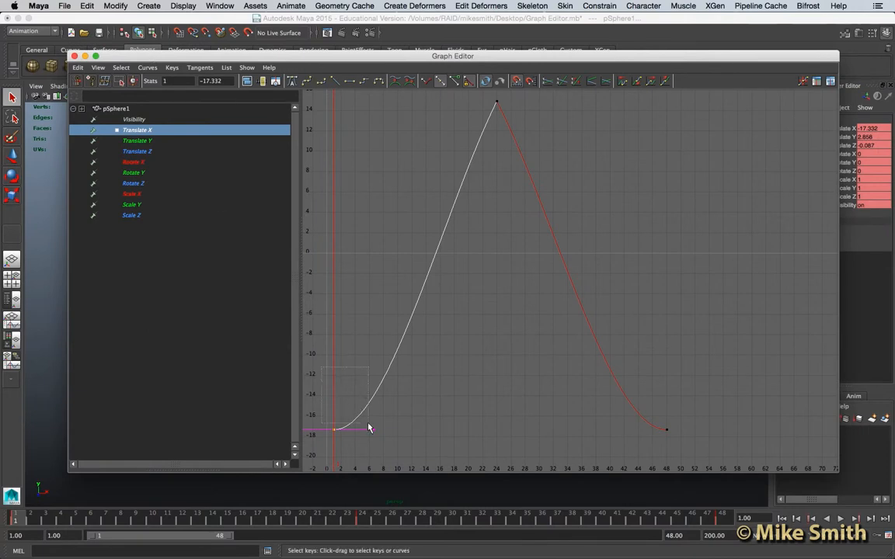
{"action": "left_click_drag", "start_coordinate": [664, 456], "coordinate": [694, 449]}
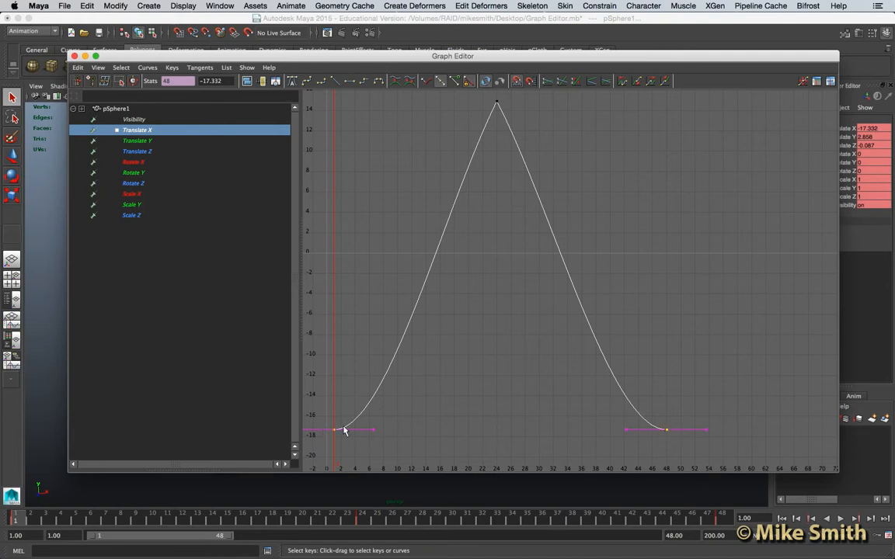
{"action": "left_click", "coordinate": [335, 82]}
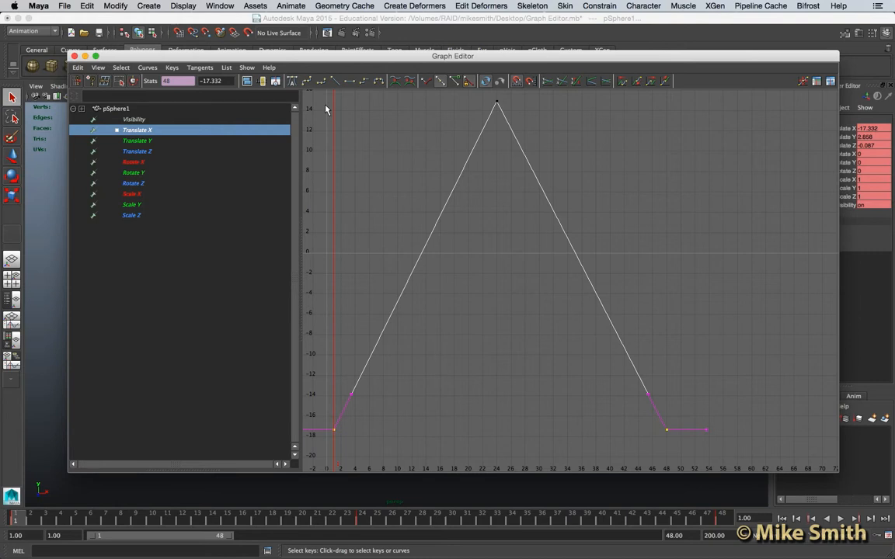
Uncover the viewport, play the sphere's animation with the fully linear Translate X curve and stop it.
{"action": "left_click_drag", "start_coordinate": [111, 57], "coordinate": [785, 33]}
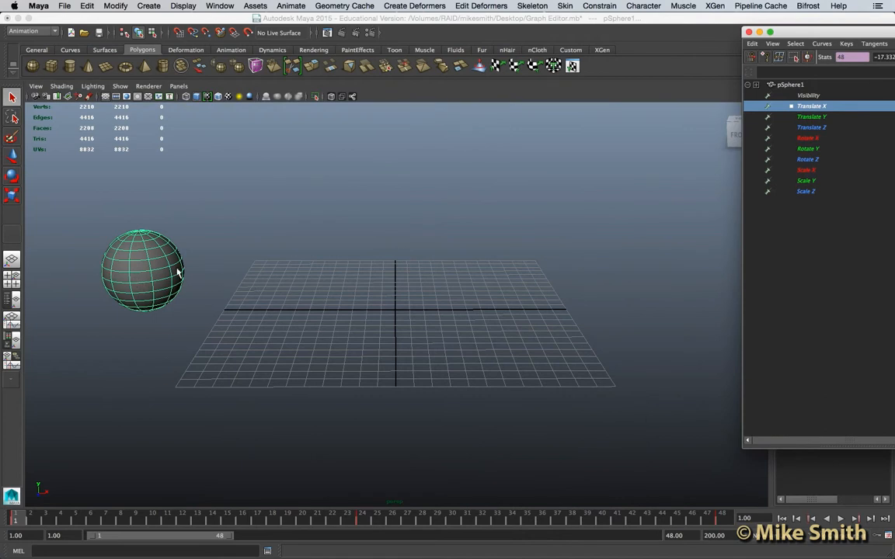
{"action": "left_click", "coordinate": [840, 519]}
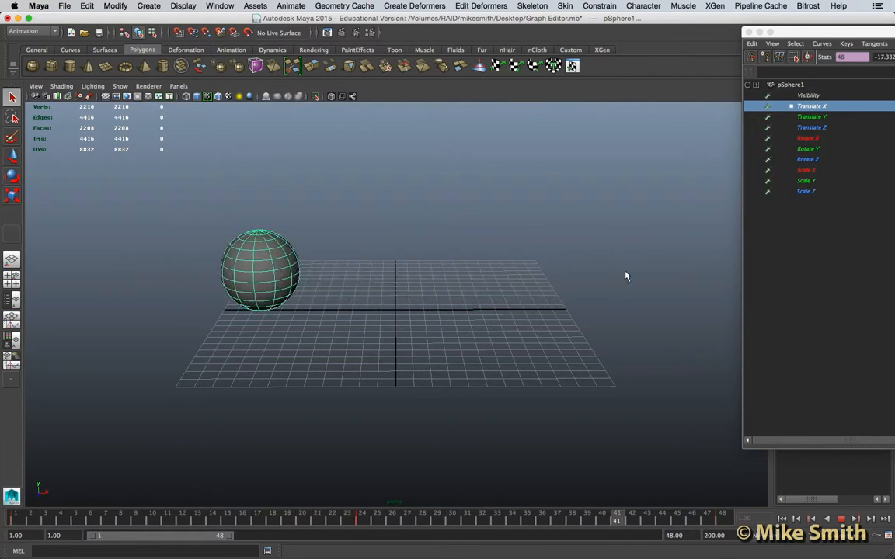
{"action": "left_click", "coordinate": [841, 519]}
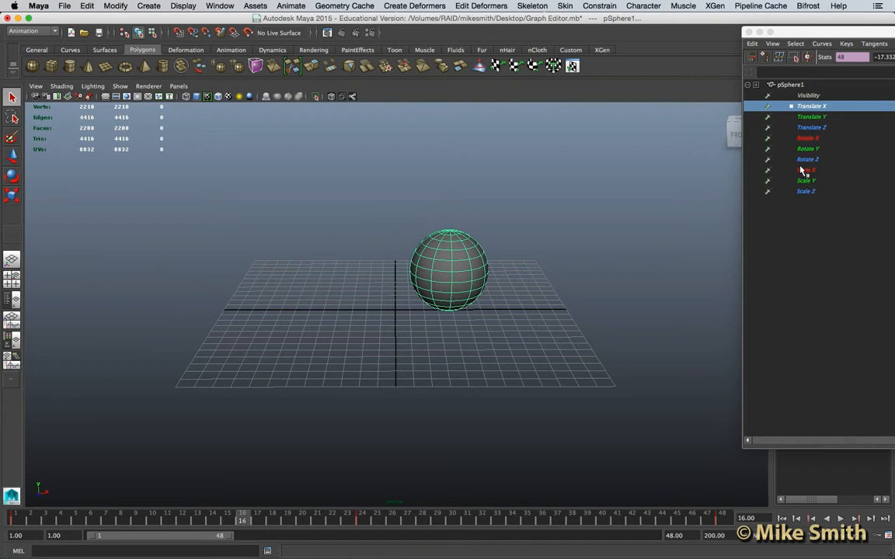
Bring the Graph Editor back into view and set flat tangents on all three Translate X keys at frames 1, 24 and 48.
{"action": "double_click", "coordinate": [806, 34]}
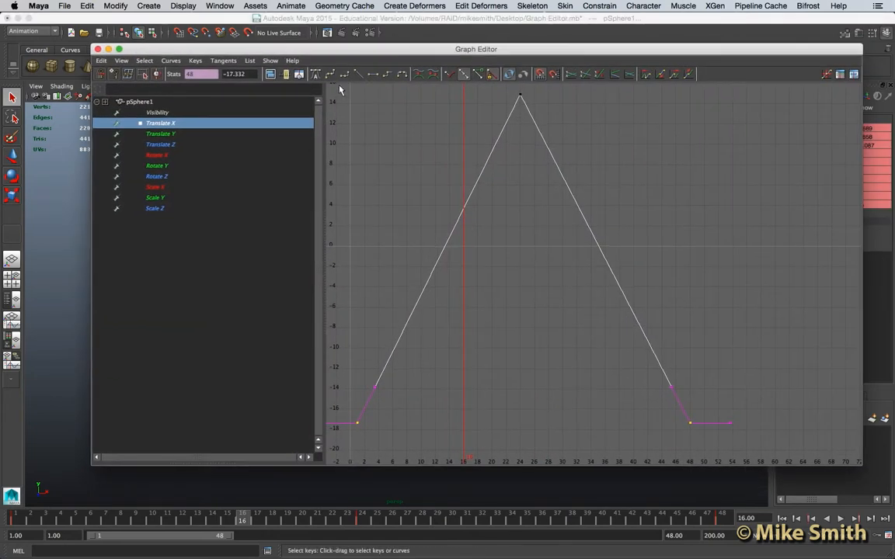
{"action": "left_click_drag", "start_coordinate": [709, 416], "coordinate": [738, 447]}
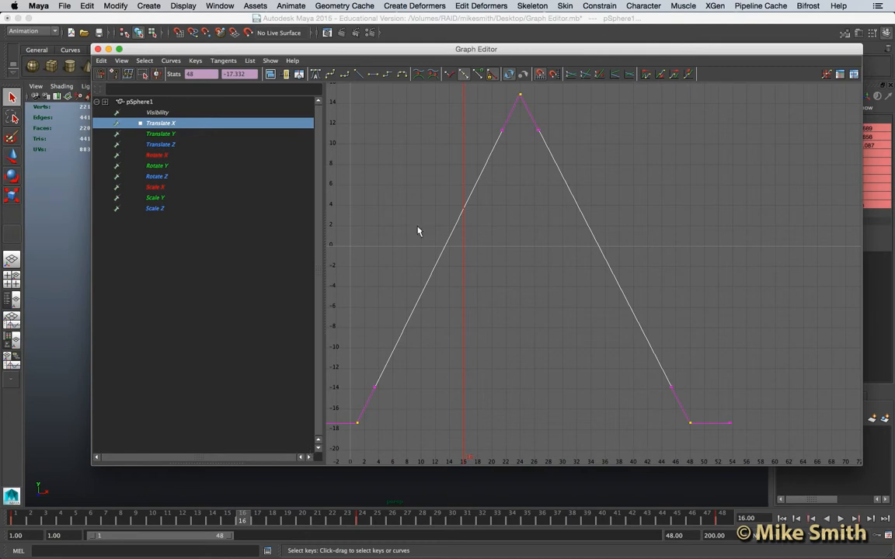
{"action": "left_click", "coordinate": [372, 75]}
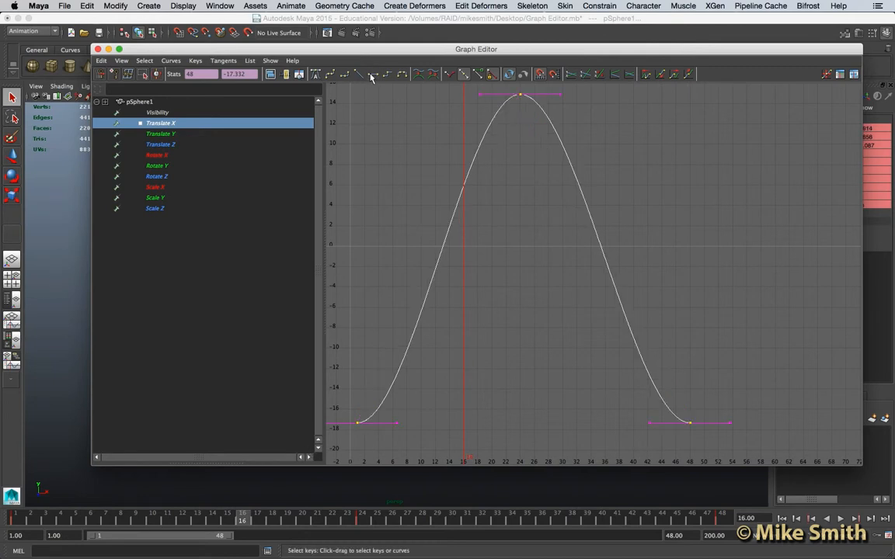
Uncover the viewport, play the sphere's flat-tangent animation from frame 1, stop it and bring the Graph Editor back into full view.
{"action": "double_click", "coordinate": [126, 48]}
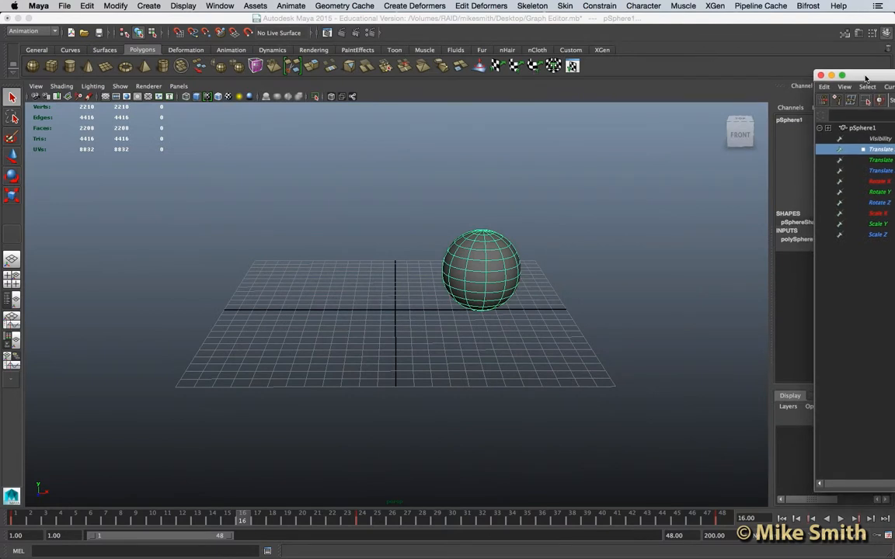
{"action": "left_click", "coordinate": [783, 519]}
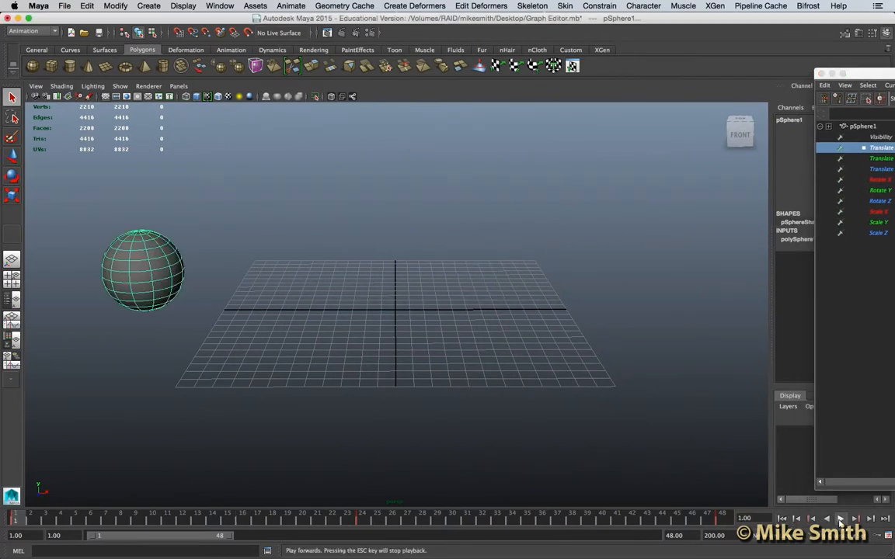
{"action": "left_click", "coordinate": [841, 518]}
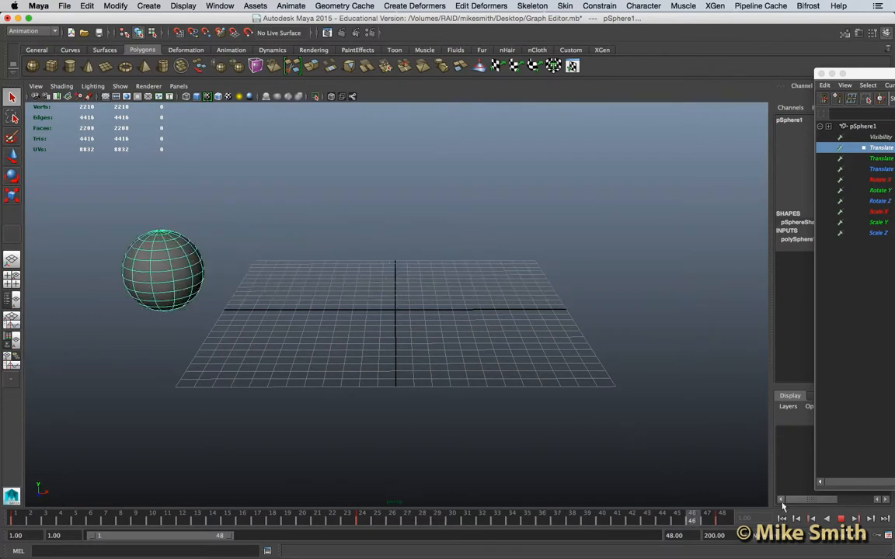
{"action": "left_click", "coordinate": [841, 520]}
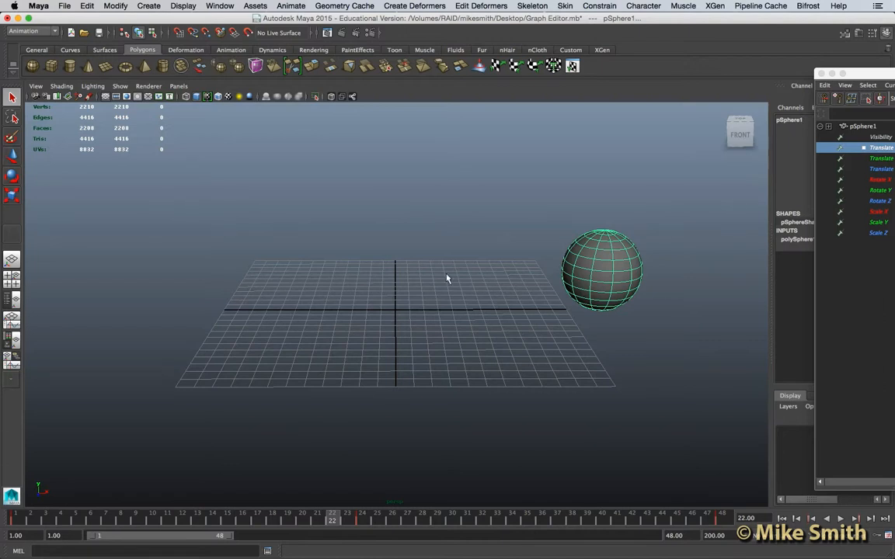
{"action": "left_click_drag", "start_coordinate": [865, 77], "coordinate": [132, 91]}
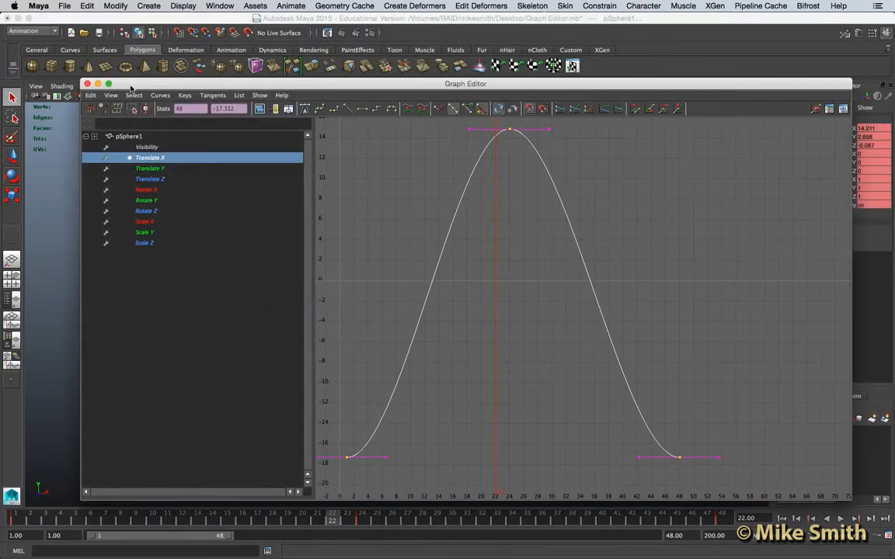
{"action": "left_click_drag", "start_coordinate": [319, 81], "coordinate": [285, 70]}
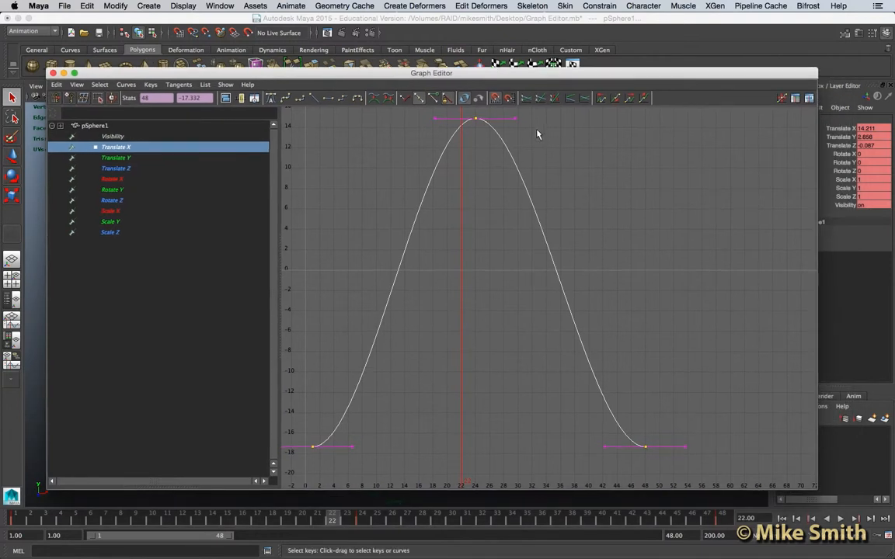